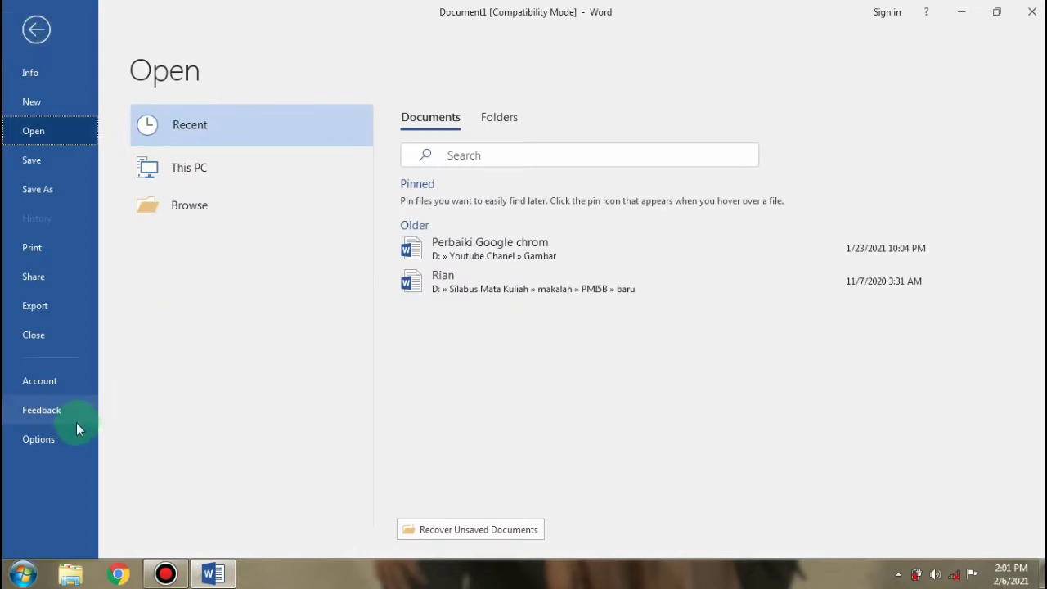
In the Word save options, keep AutoRecover saving and retention of the last AutoRecovered version when closing without saving enabled.
click(39, 440)
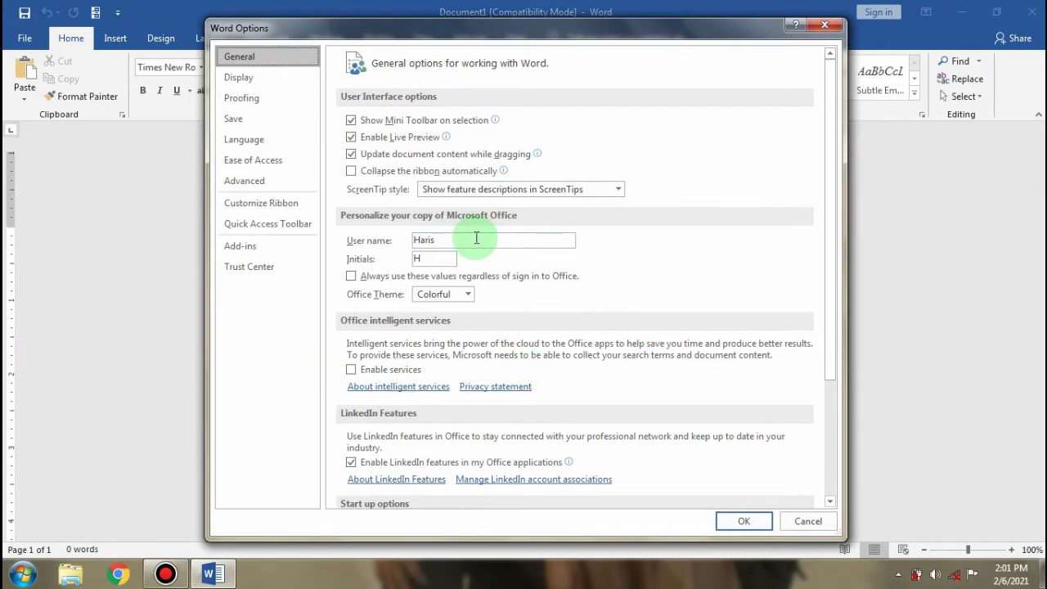
click(233, 123)
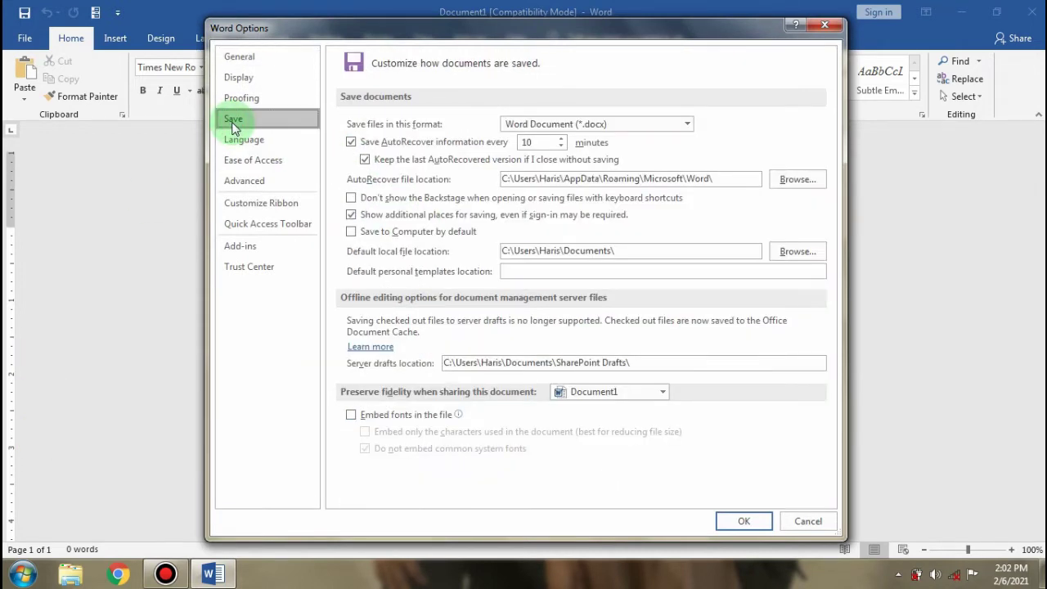
click(351, 143)
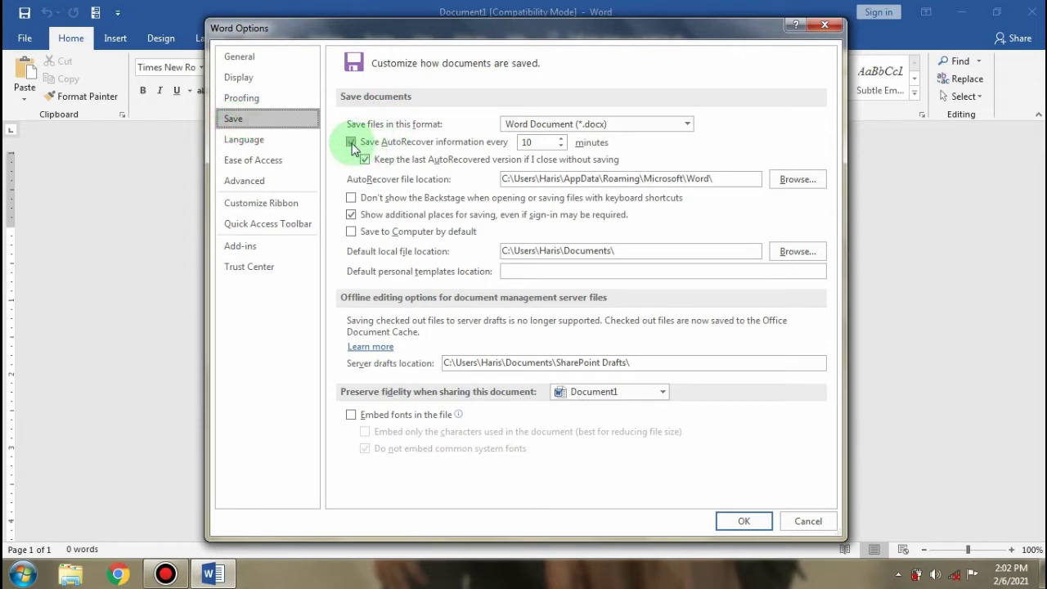
click(365, 162)
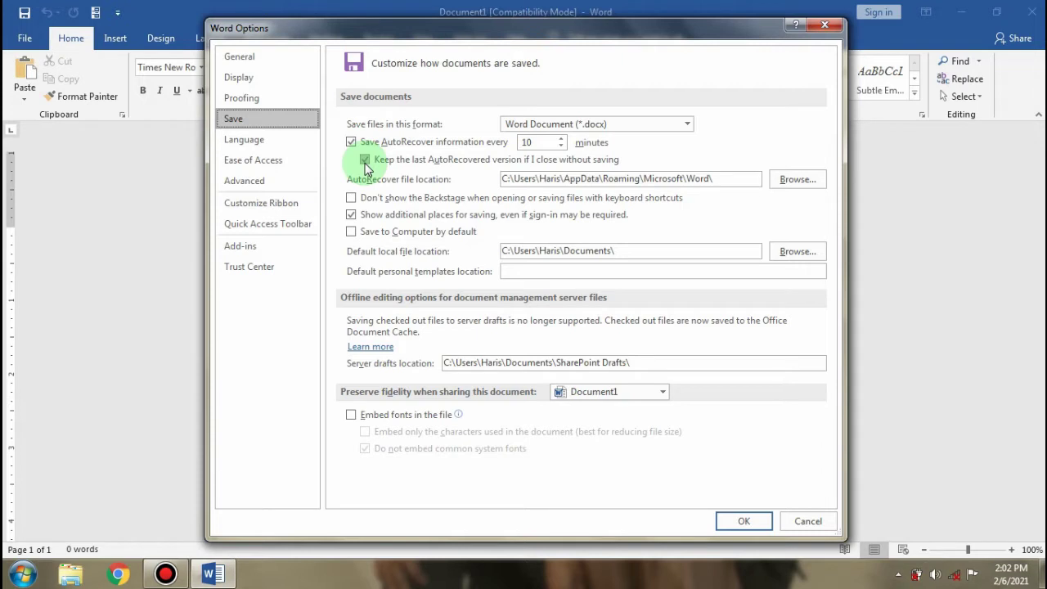
click(353, 144)
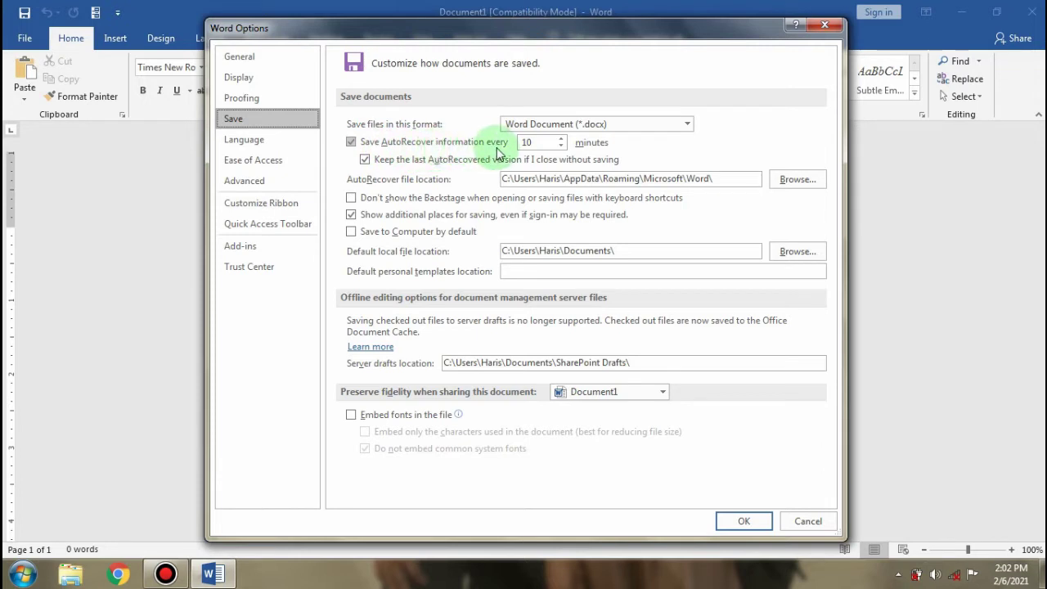
Set the AutoRecover save interval to 1 minute and apply the options.
click(542, 144)
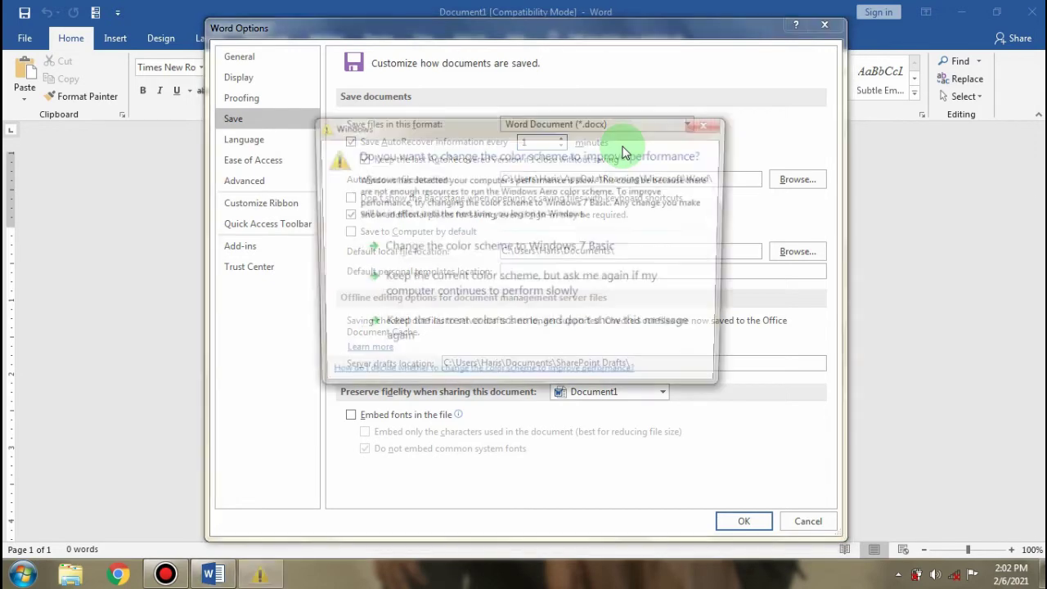
click(718, 125)
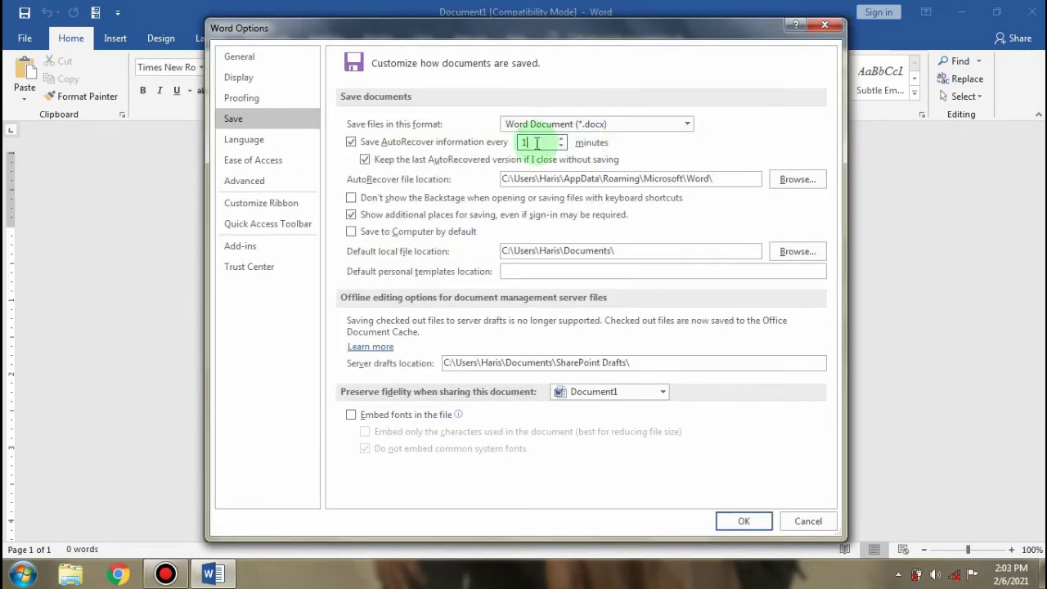
key(BackSpace)
text(1)
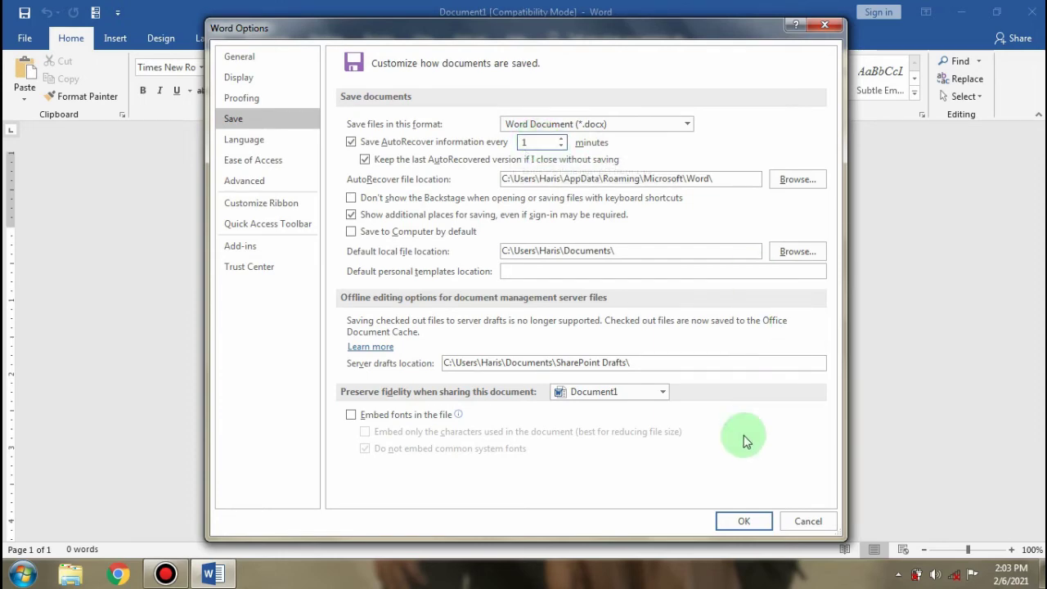
click(740, 521)
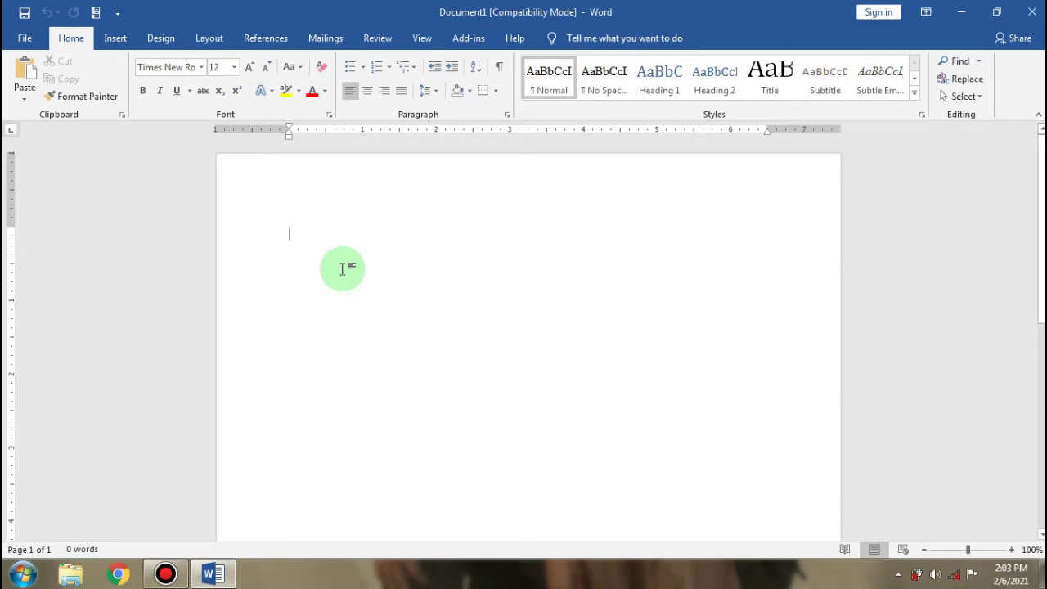
Write "Bab 1" on the first line and the filler text "Jhgjhkljghhgjnkjadgfgjkhkjkjkvghvjb vnjbhjjbjbhfjnbjbhchhhbggn" on the line below.
text(Bab )
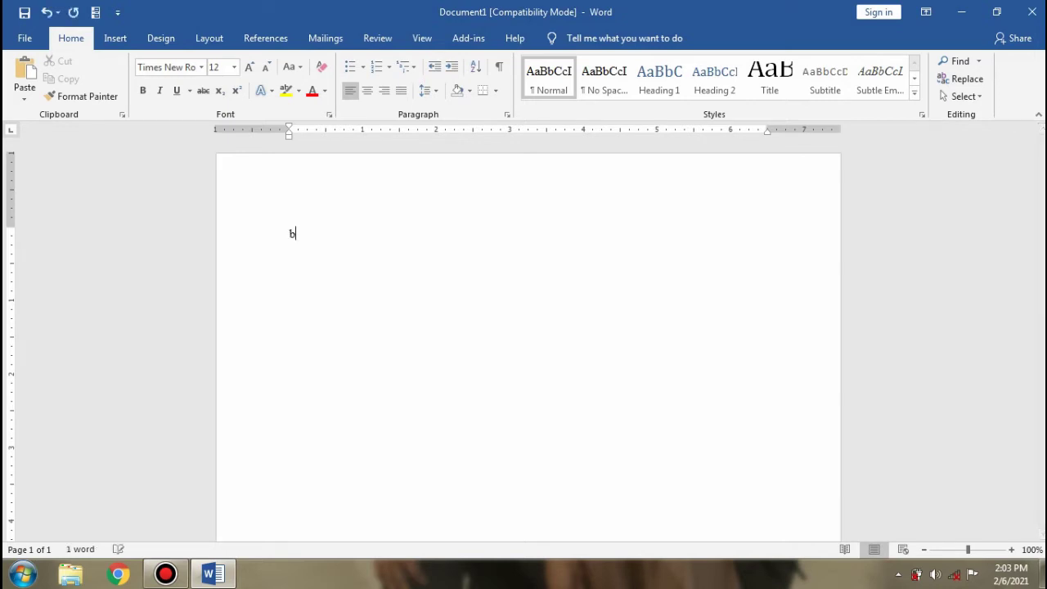
text(1)
key(Return)
text(jhgjhkljghhgjnkjadgfgjkhkjkjkvghvjb)
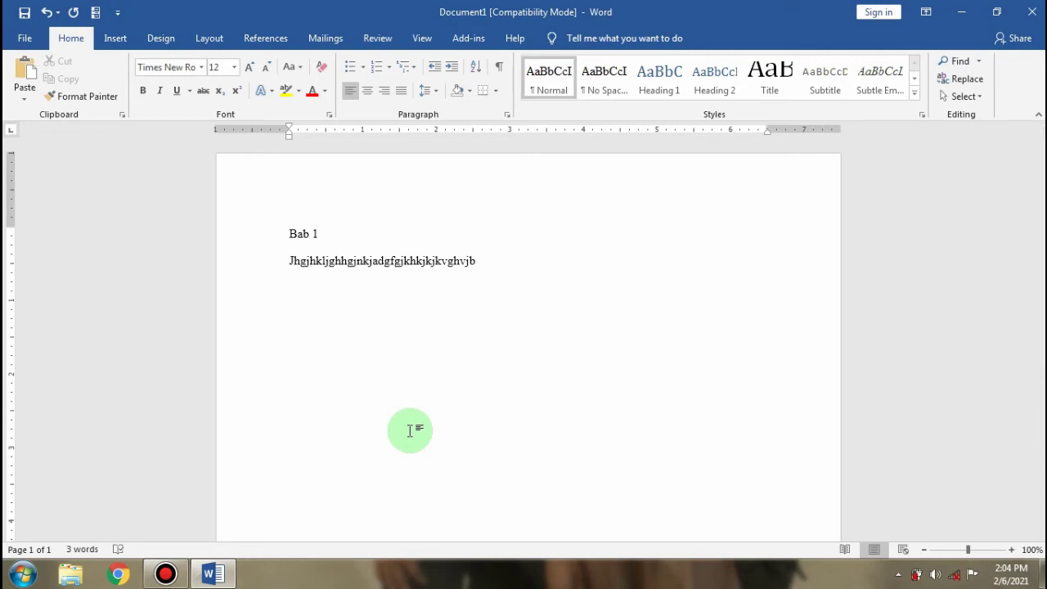
scroll(440, 419, down, 5)
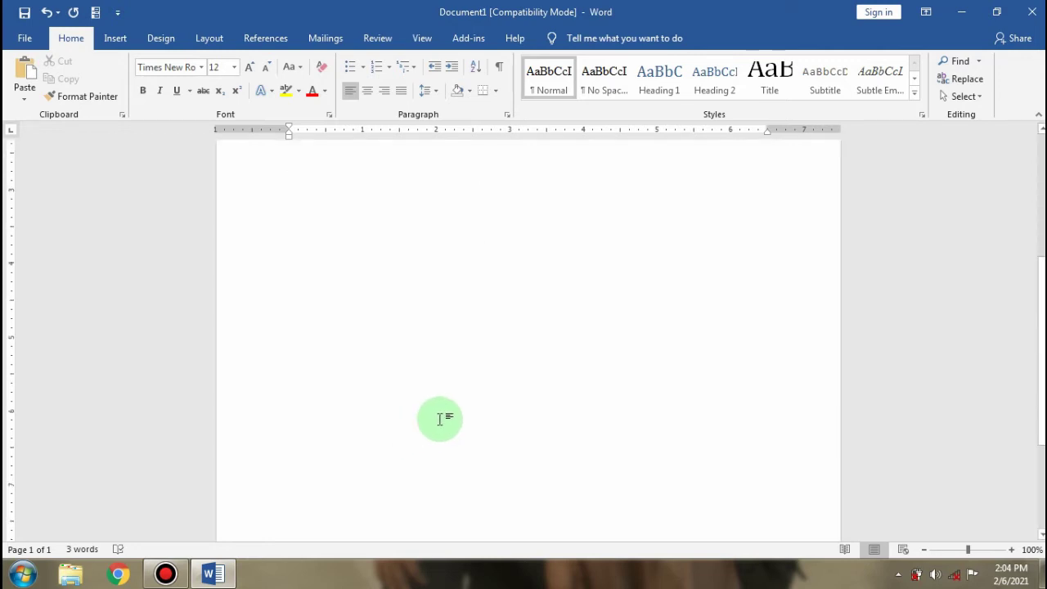
scroll(440, 419, up, 5)
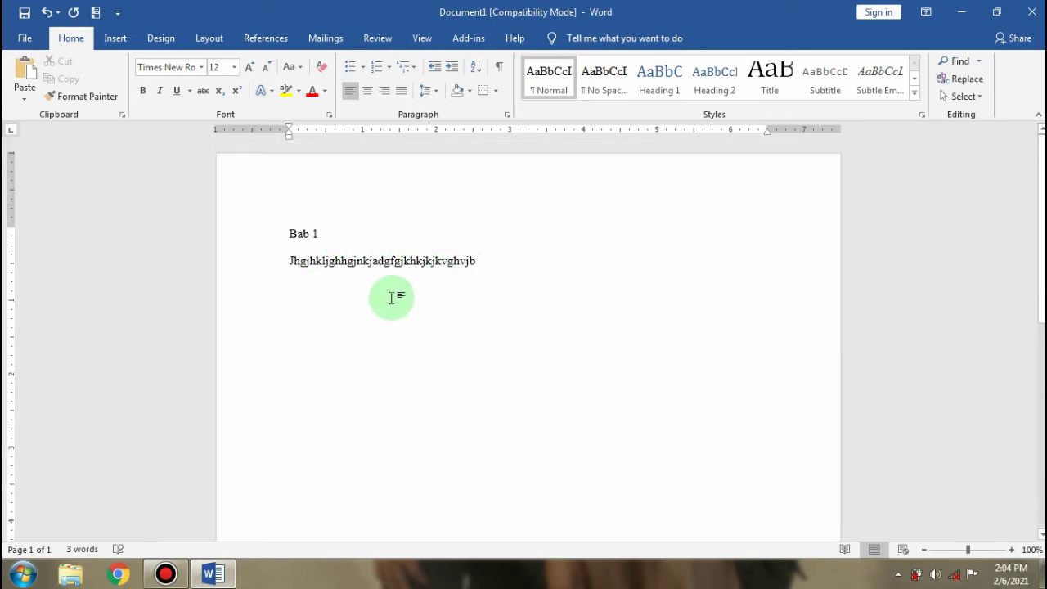
text(vnjbhjjb)
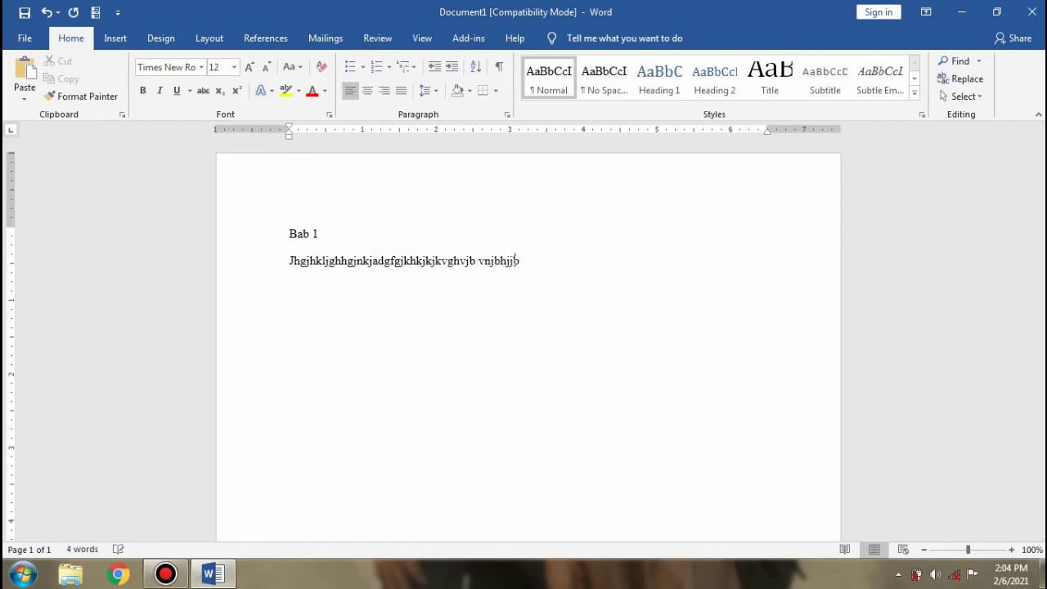
text(jbhfjnbjbh)
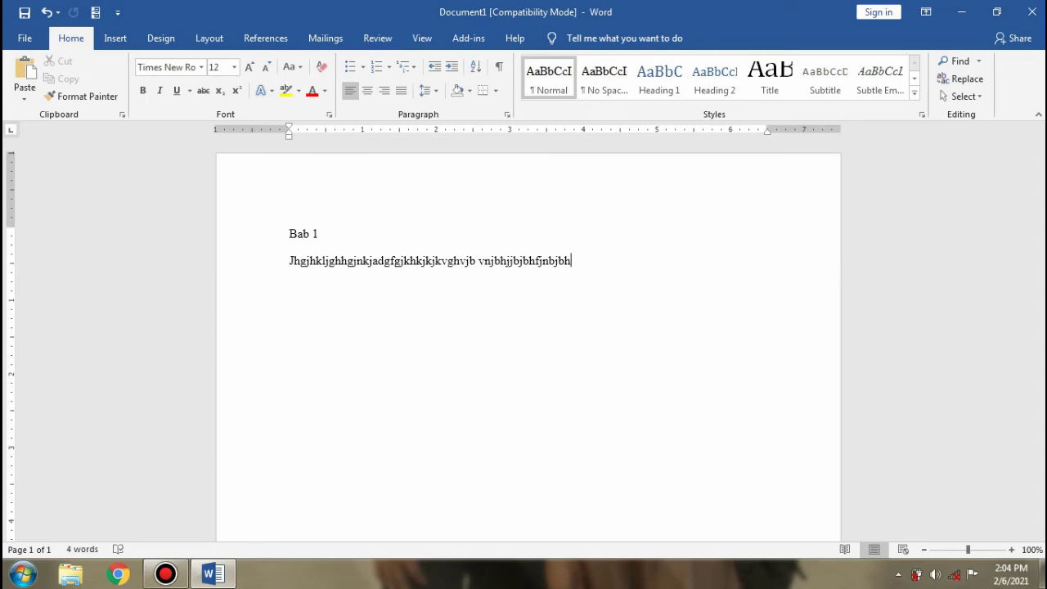
text(chhhbggn)
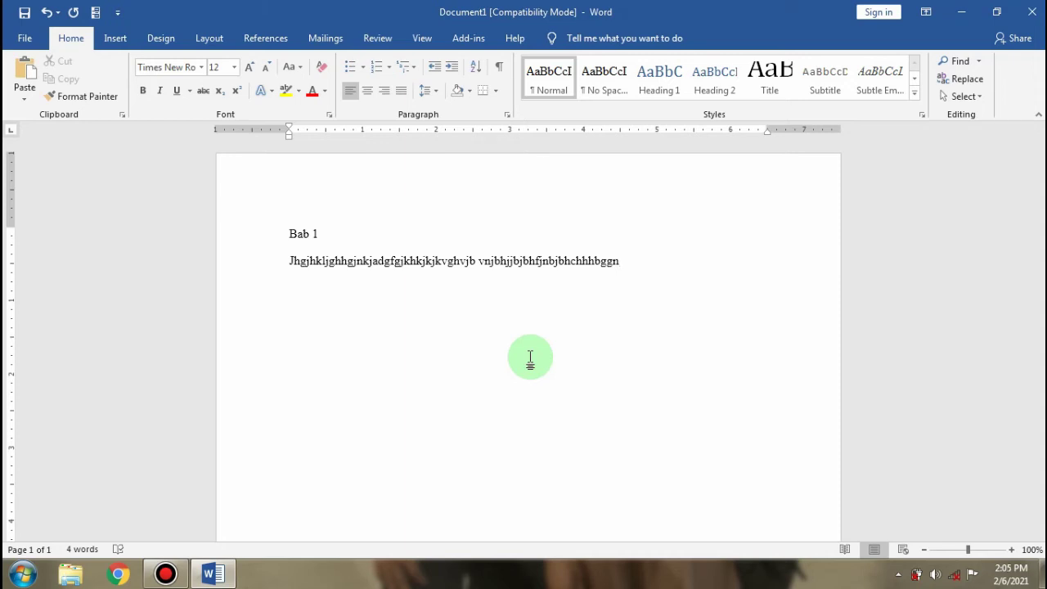
Close the document and Word without saving the changes.
click(1032, 15)
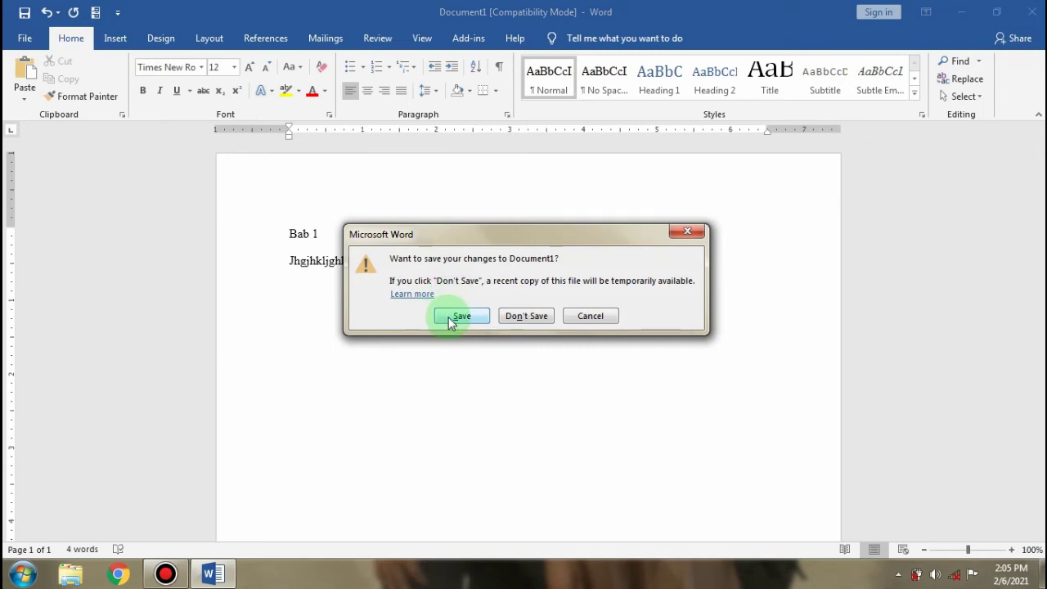
click(530, 321)
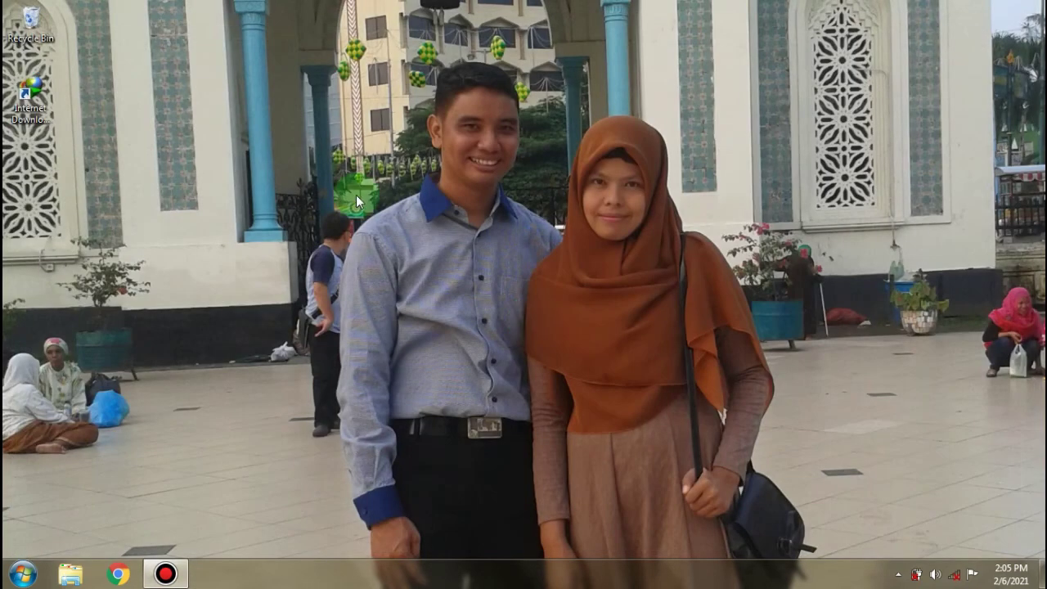
right_click(352, 145)
right_click(399, 195)
mouse_move(443, 233)
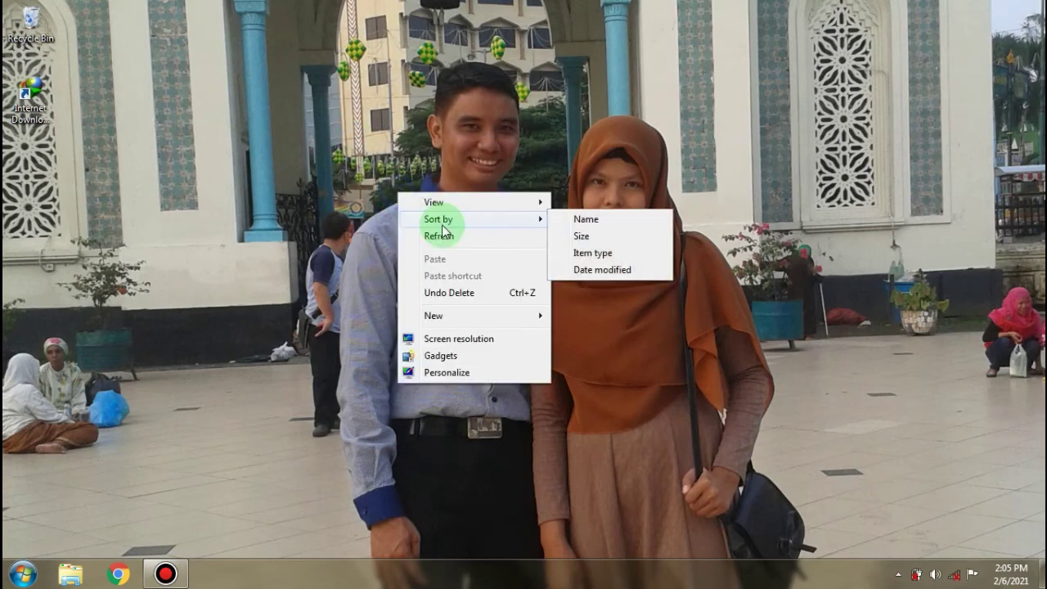
right_click(356, 36)
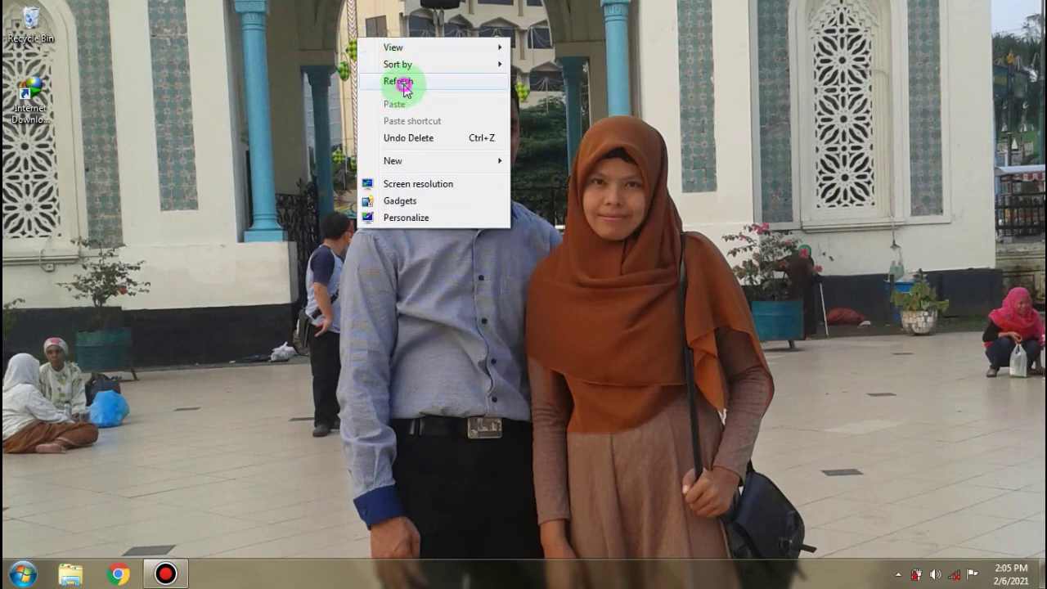
click(402, 84)
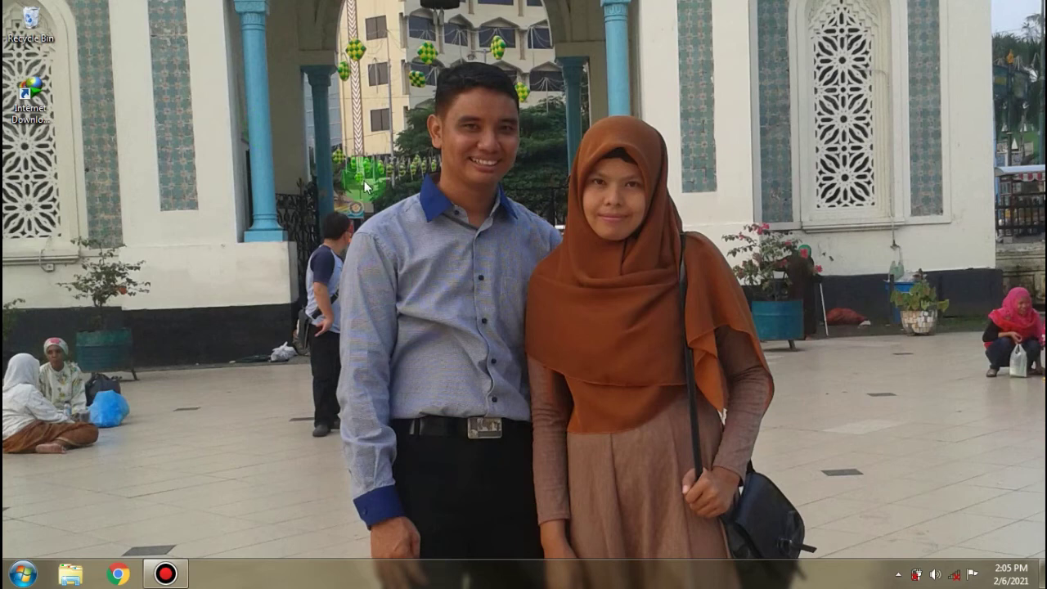
Start Word again and create a blank document.
click(29, 575)
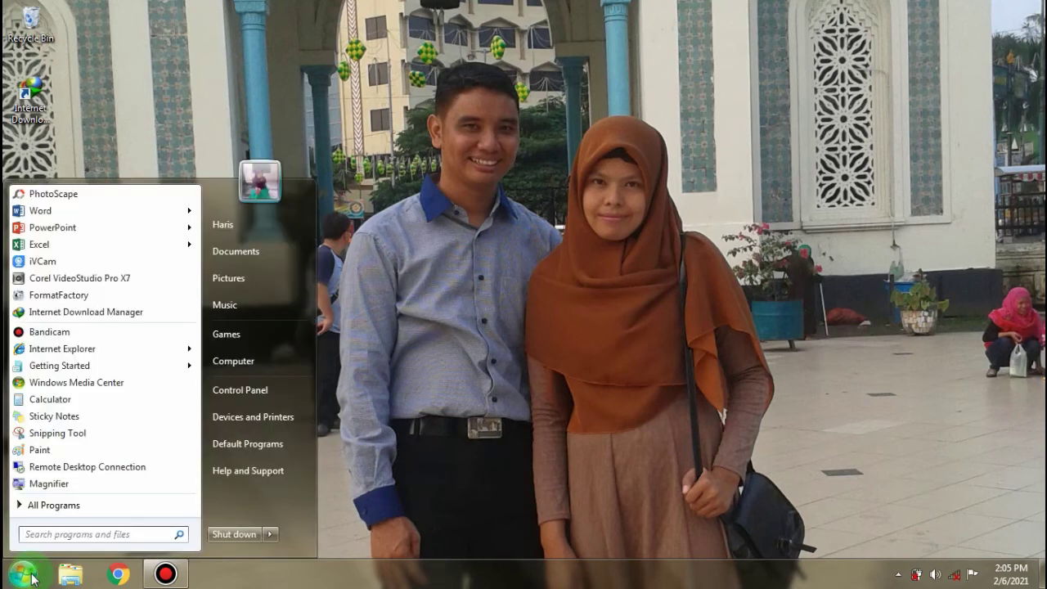
click(35, 210)
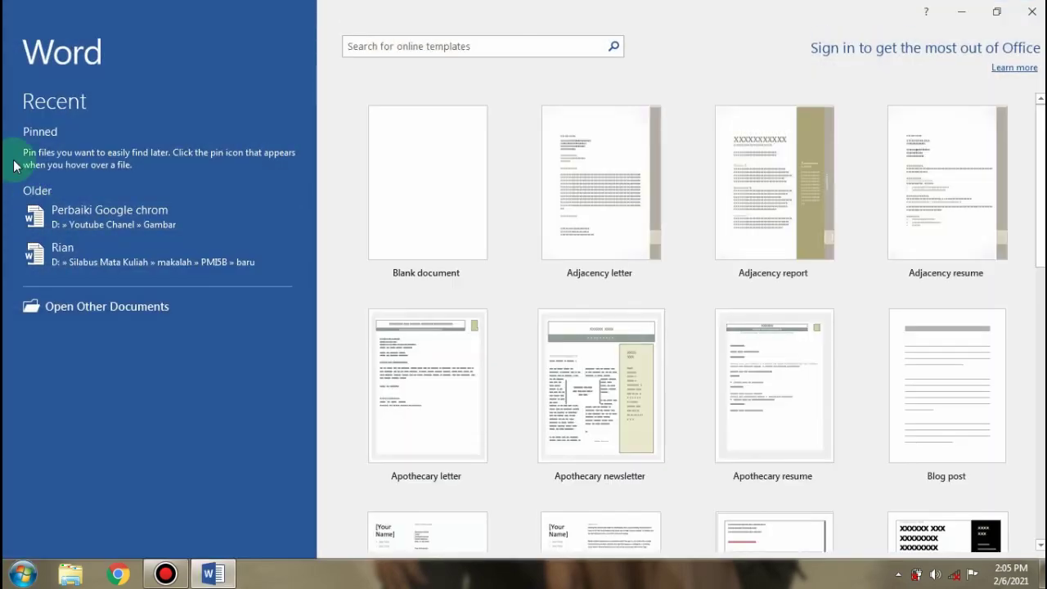
click(397, 175)
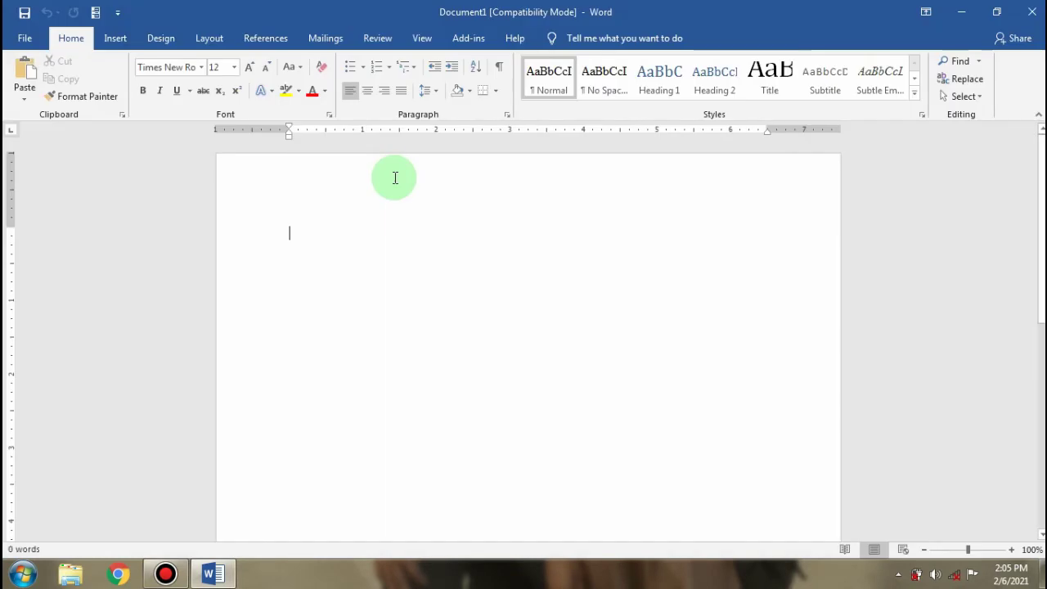
Recover the unsaved document by opening the "Bab 1" .asd file from the UnsavedFiles folder.
click(25, 38)
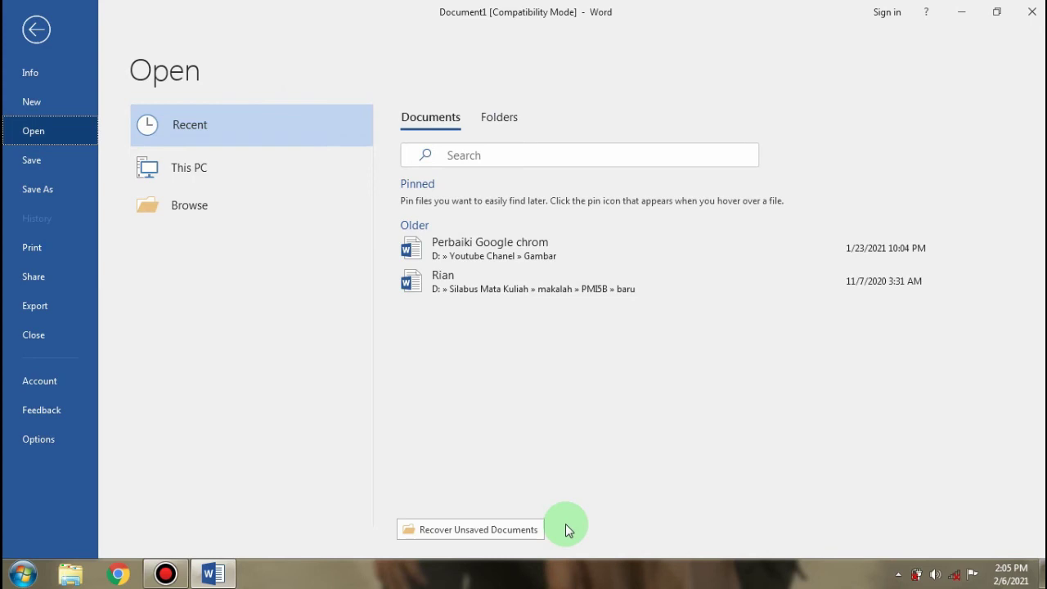
click(515, 531)
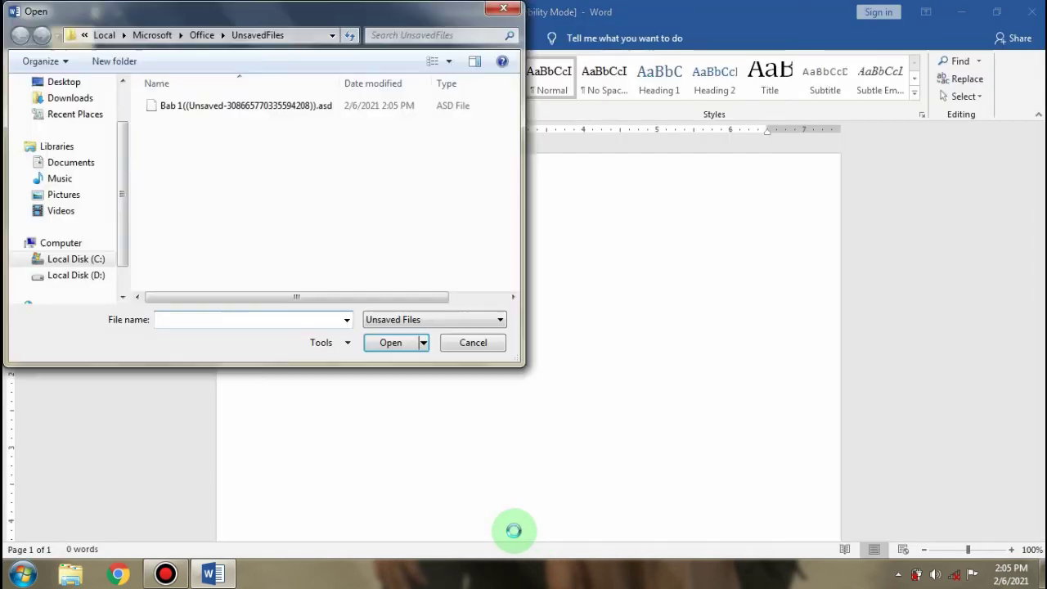
click(202, 113)
click(384, 344)
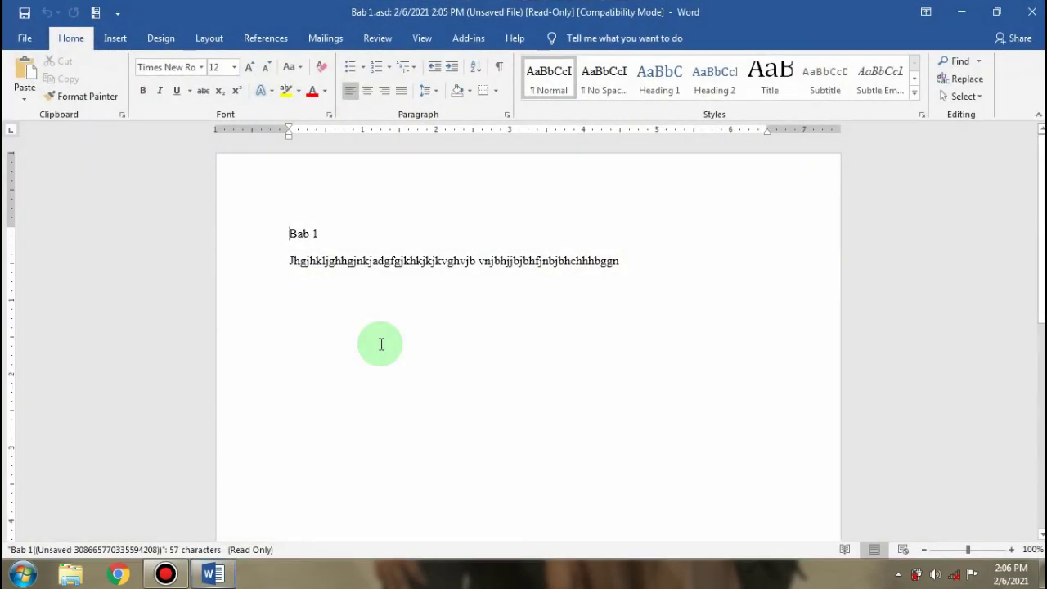